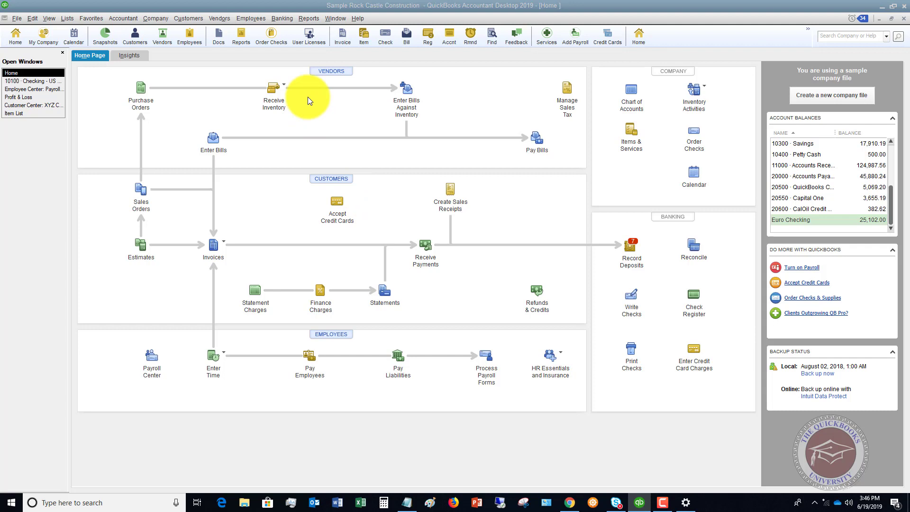
Start reconciling 10100 Checking with statement date 01/31/2024 and ending balance 45,000.00.
left_click(285, 19)
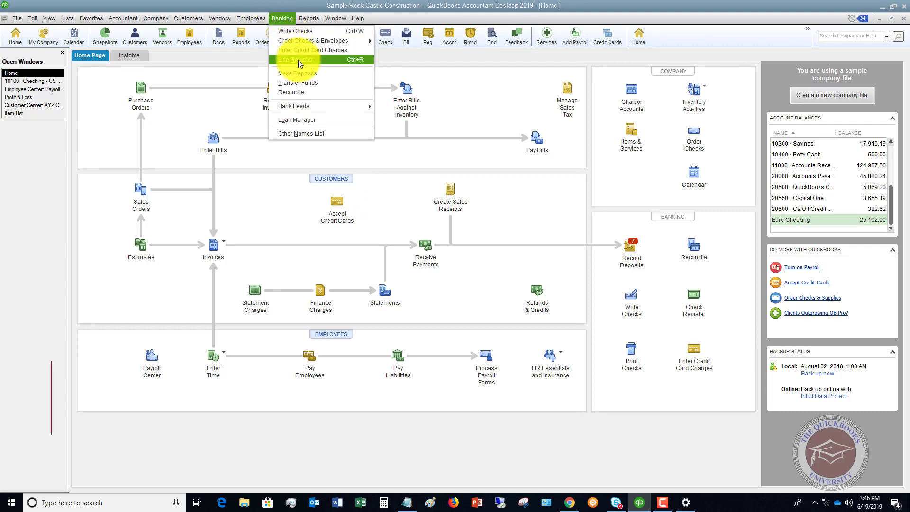
left_click(297, 91)
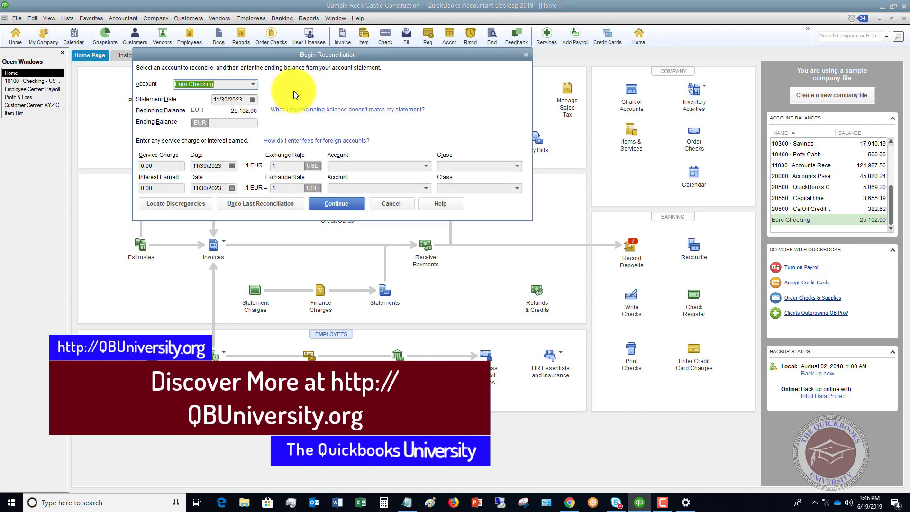
left_click(253, 84)
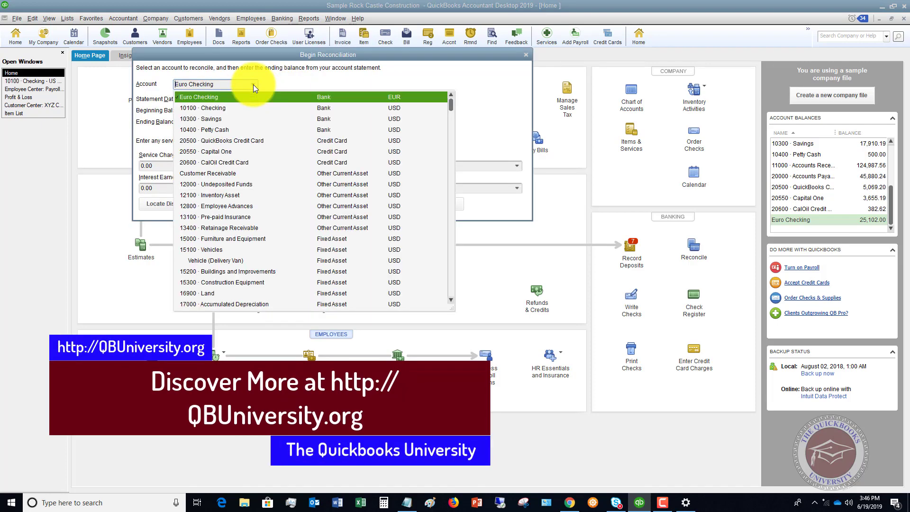
left_click(221, 109)
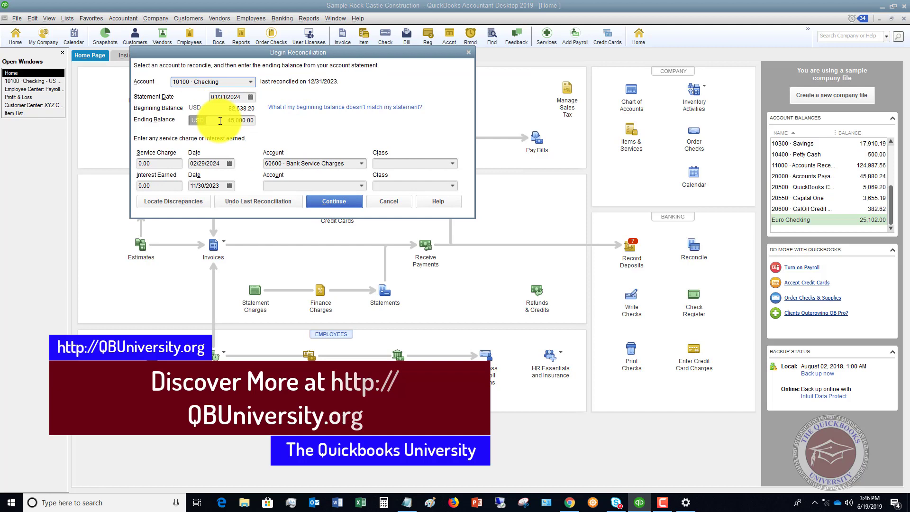
left_click_drag(223, 121, 276, 122)
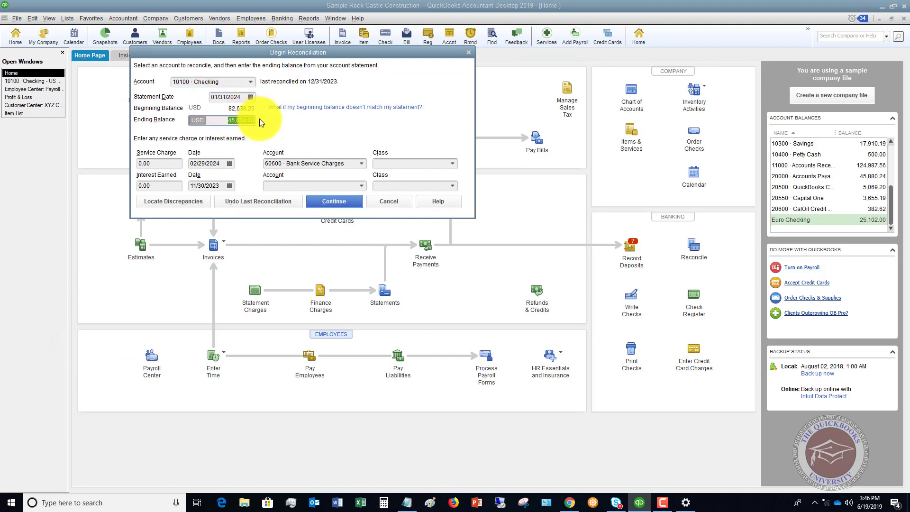
left_click(256, 122)
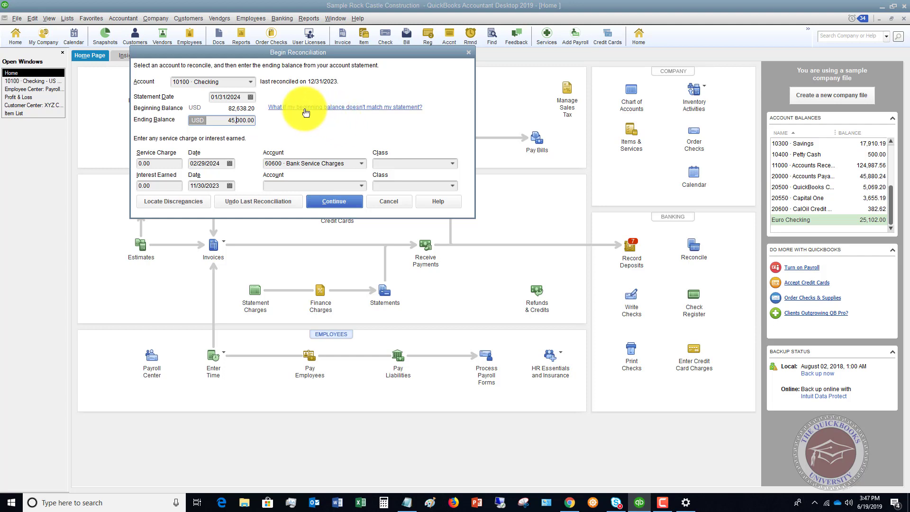
Open Locate Discrepancies for 10100 Checking, last reconciled 12/31/2023 at 82,638.20.
left_click(171, 201)
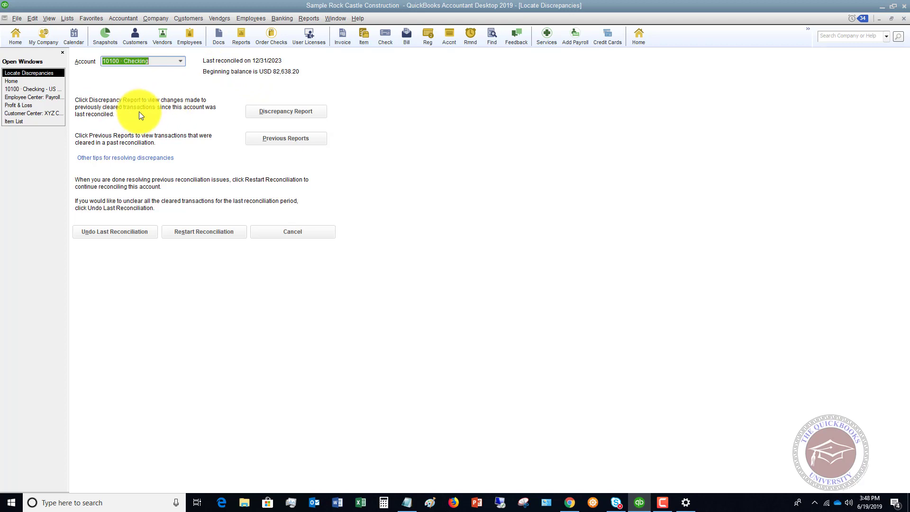
Show the discrepancy report listing two deleted 12/15/2023 transactions totalling 10,000.00.
left_click(283, 111)
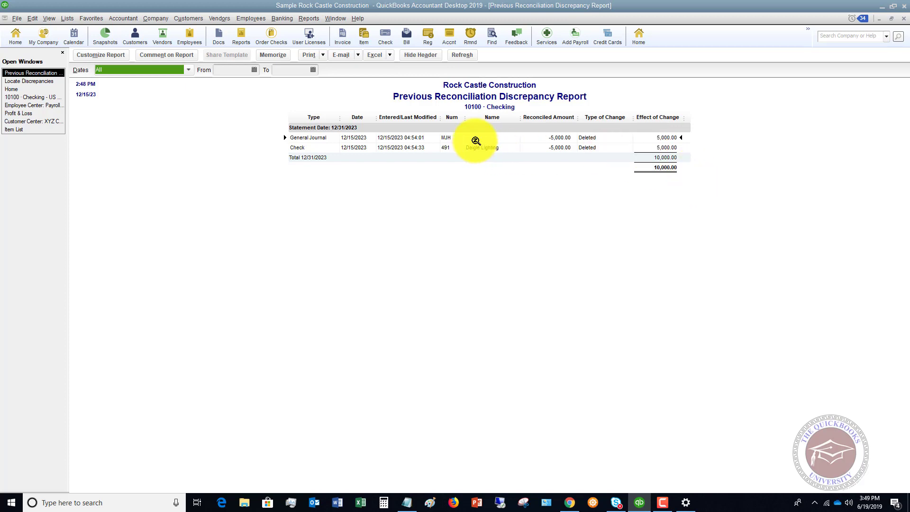
Close the discrepancy report and choose the 12/31/2023 Detail report with cleared transactions plus changes.
left_click(904, 18)
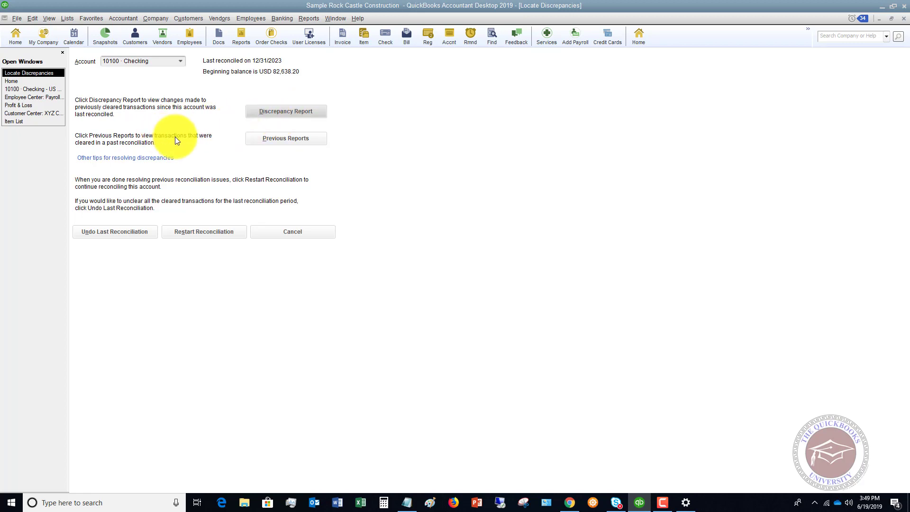
left_click(281, 139)
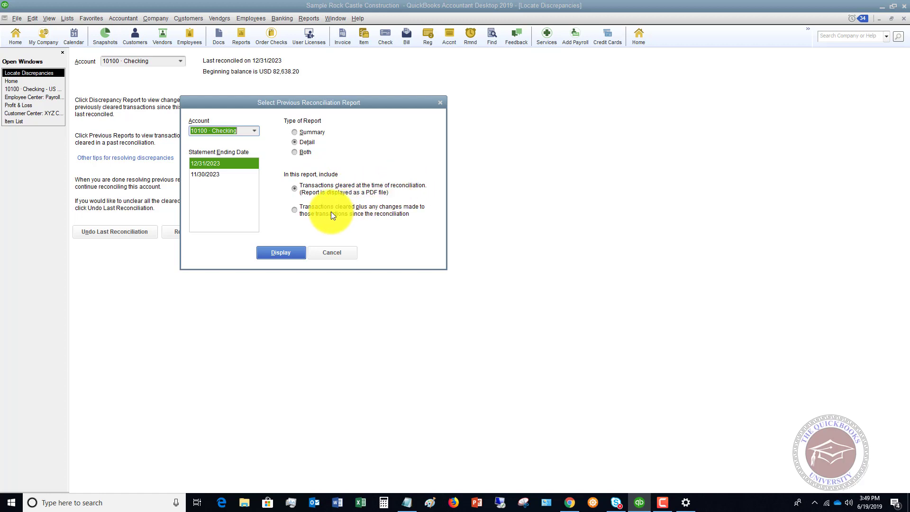
left_click(295, 212)
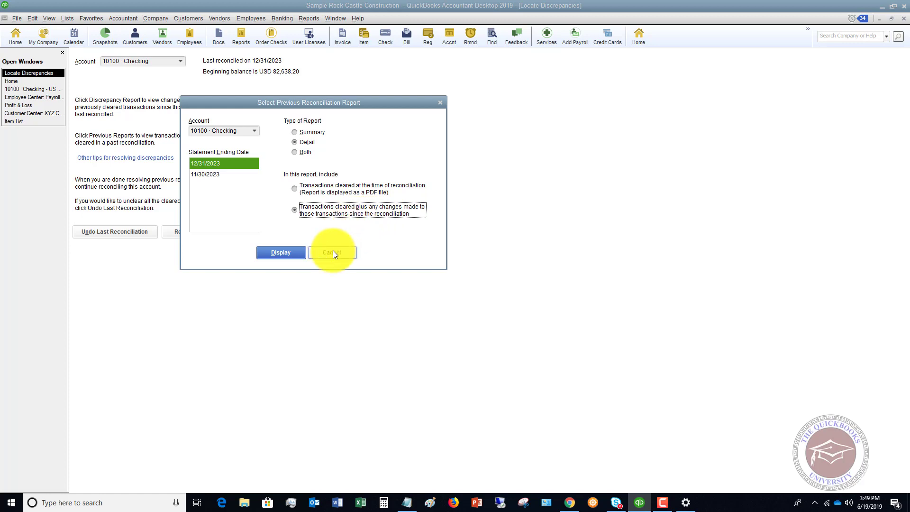
Display the 12/31/2023 Reconciliation Detail report and scroll through its transactions.
left_click(282, 252)
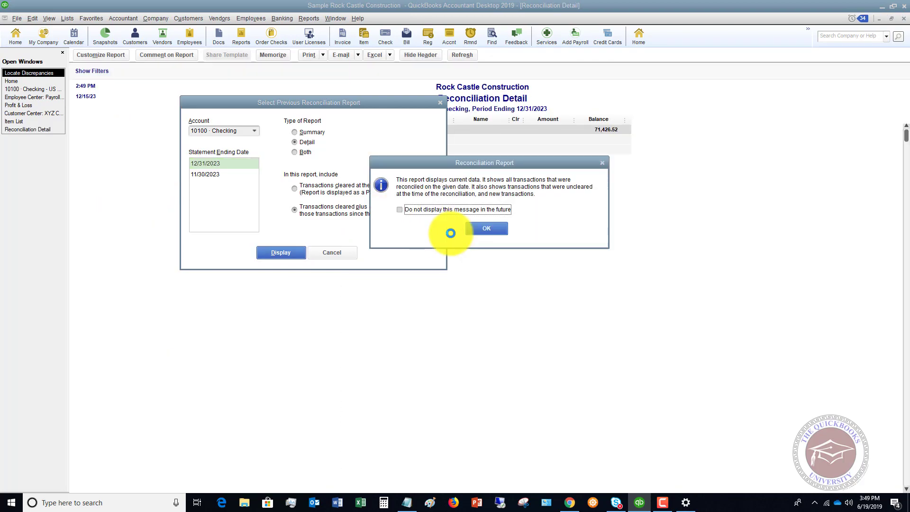
left_click(484, 229)
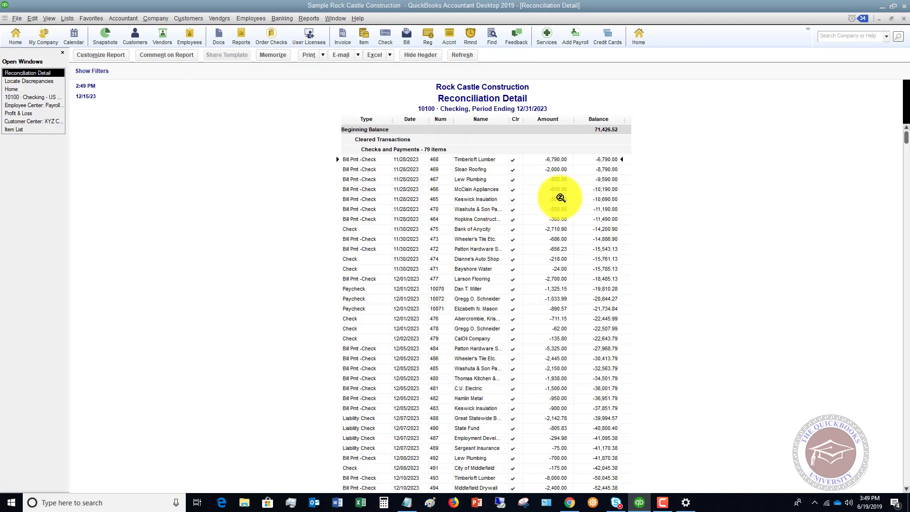
scroll(568, 192, "down", 20)
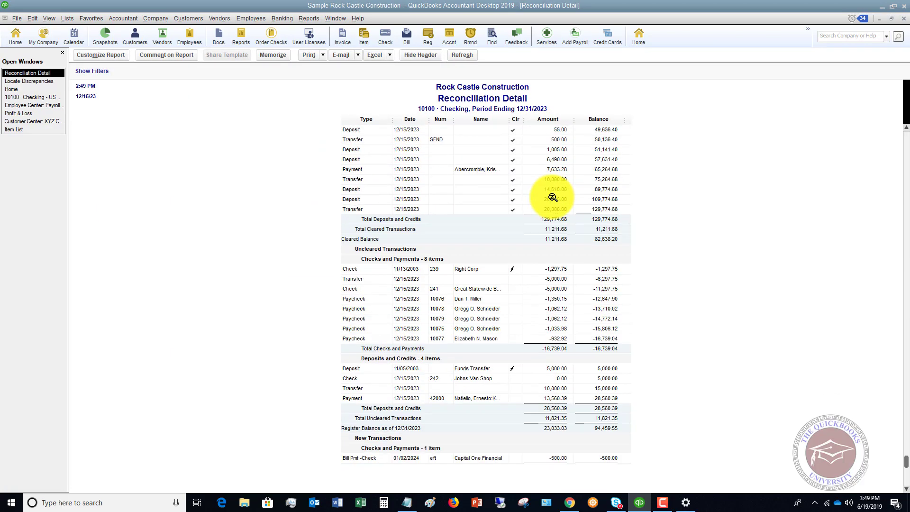
scroll(552, 197, "up", 20)
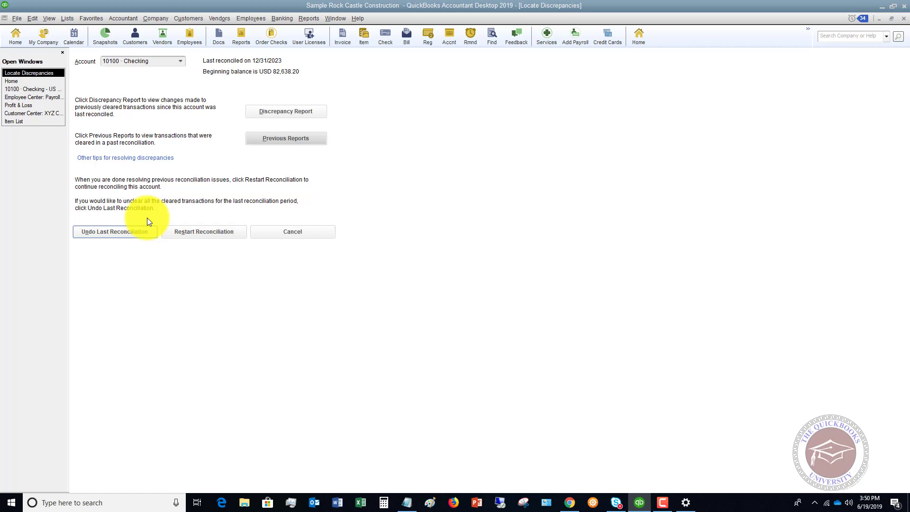
Restart the 10100 Checking reconciliation, returning to beginning balance 82,638.20 against ending 45,000.00.
left_click(200, 230)
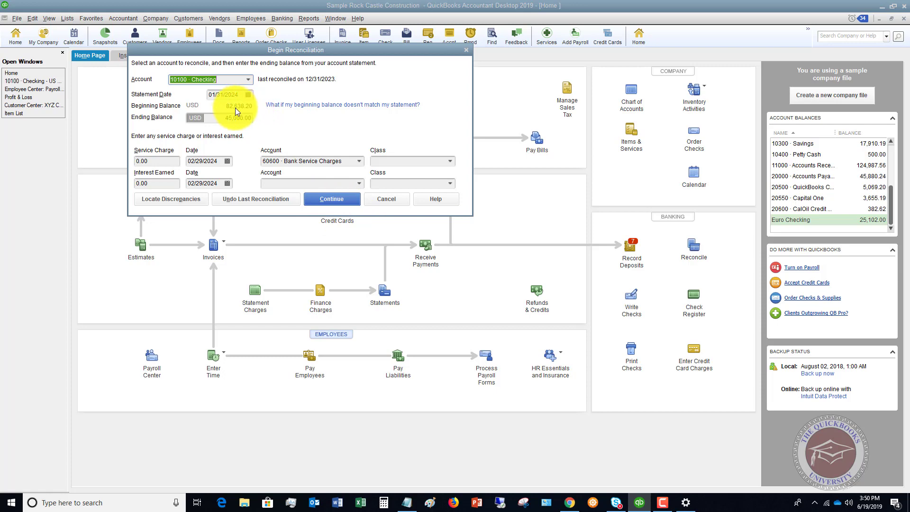
Hide later transactions and clear checks 239, 241, 10075, 10076 and the 5,000.00 payment.
left_click(331, 199)
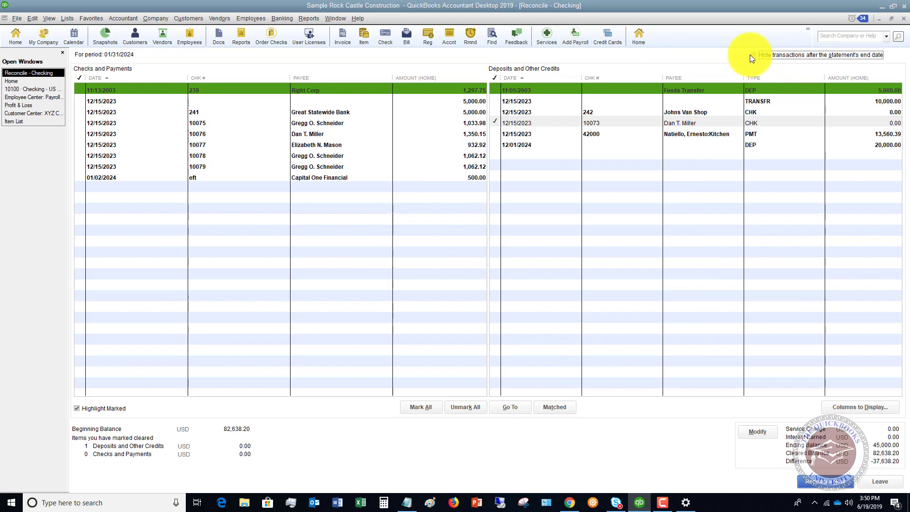
left_click(754, 56)
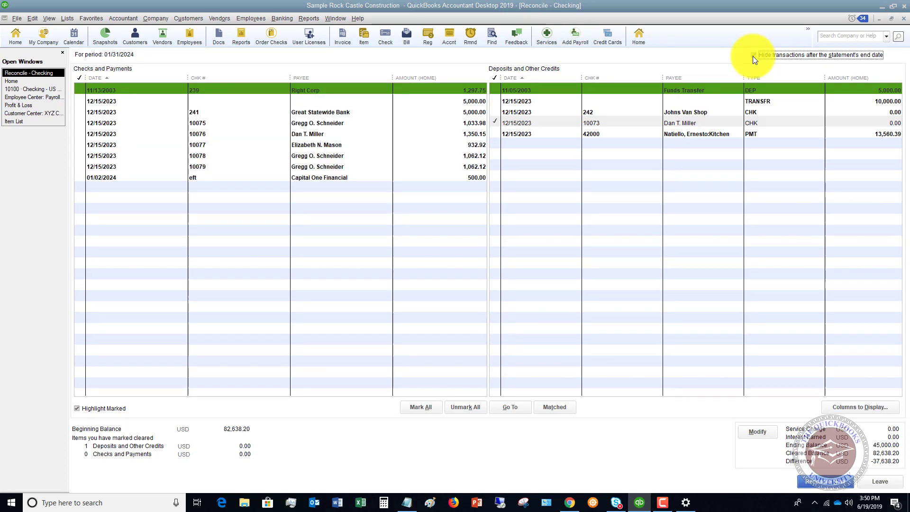
left_click(79, 89)
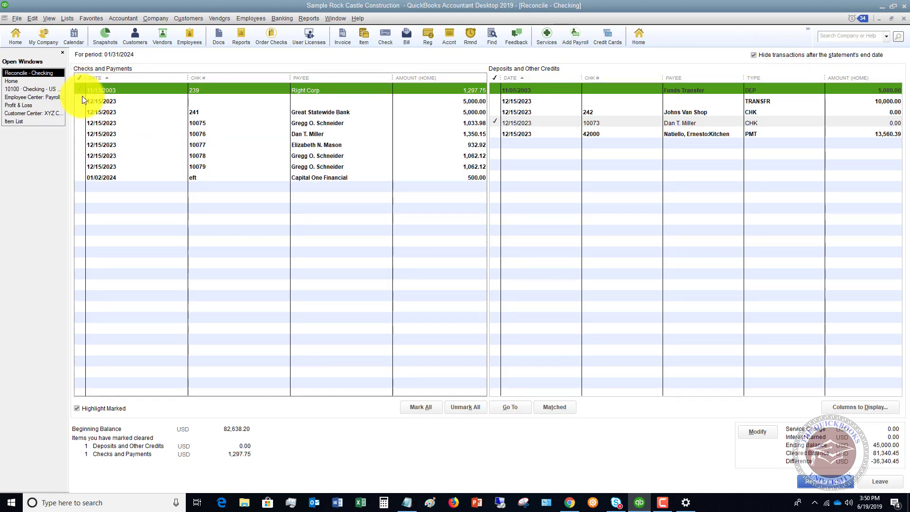
left_click(82, 100)
left_click(80, 112)
left_click(78, 123)
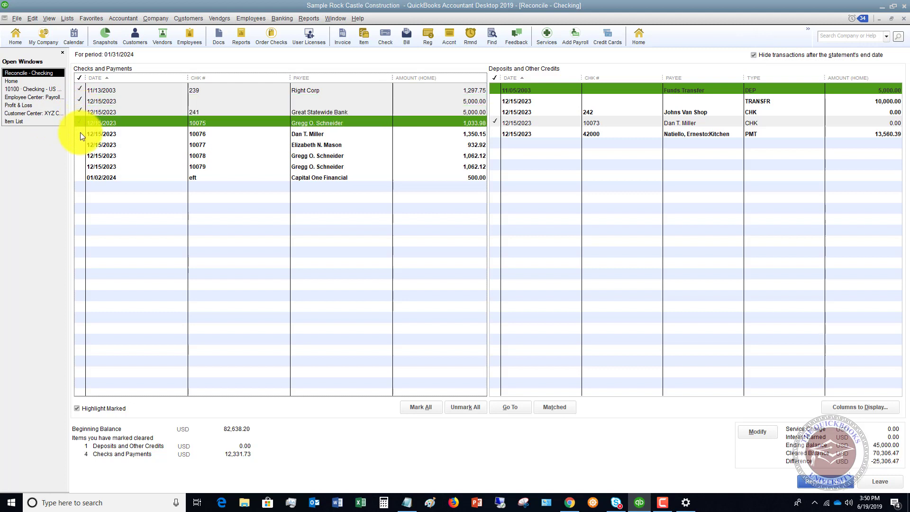
left_click(80, 134)
Clear the 11/05/2003 deposit, 10,000.00 transfer, item 242, and checks 10079 and 10078.
left_click(496, 88)
left_click(493, 100)
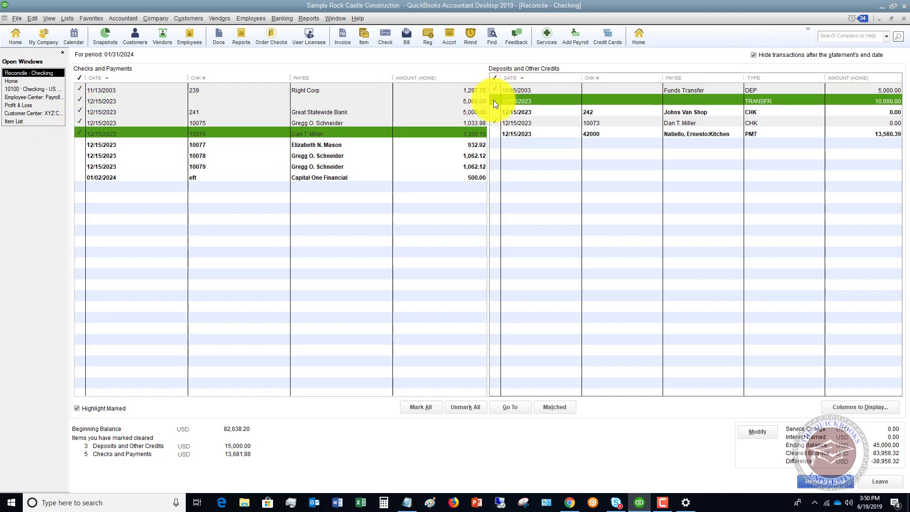
left_click(493, 112)
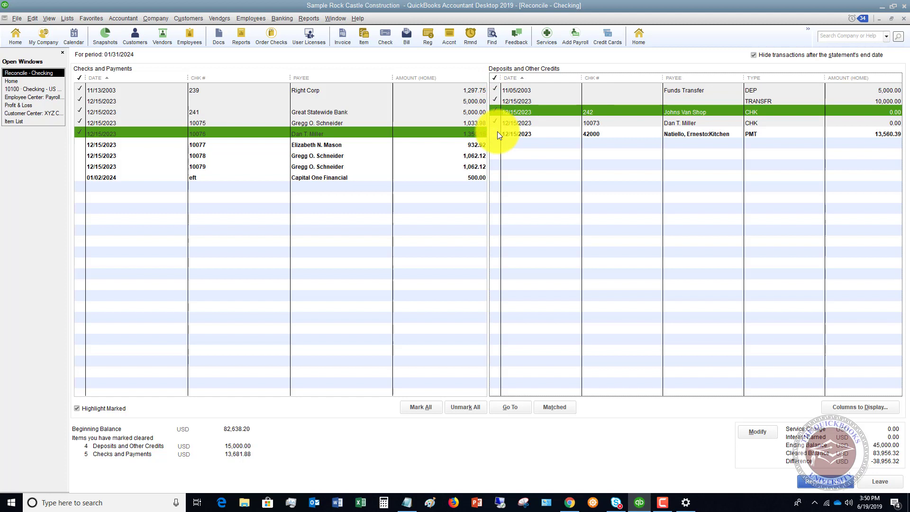
left_click(493, 133)
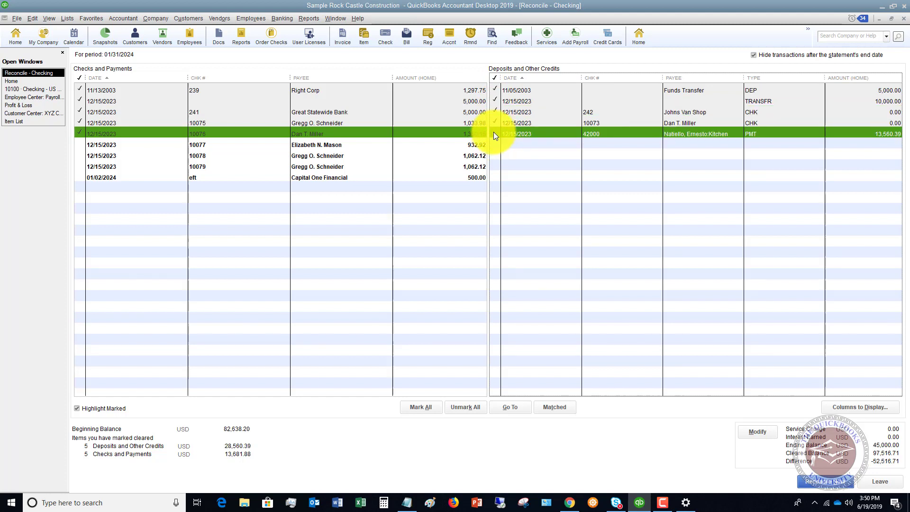
left_click(494, 133)
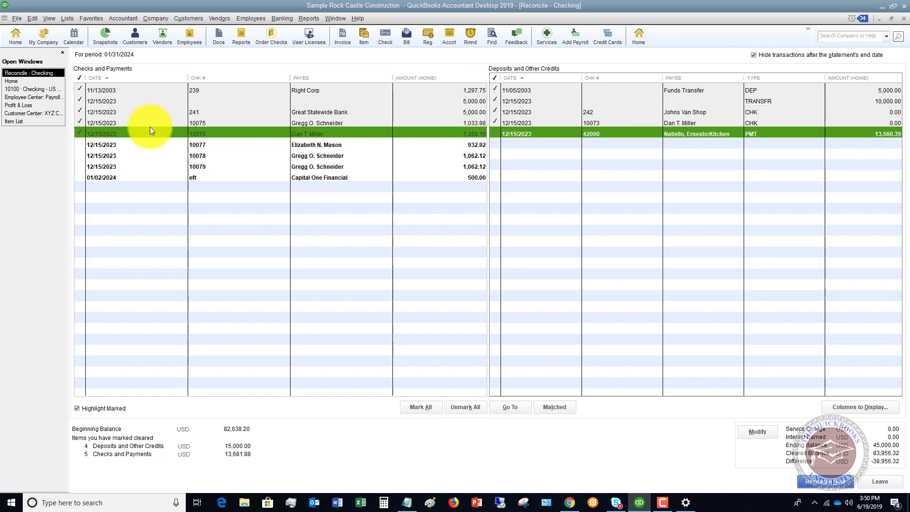
left_click(78, 166)
left_click(80, 155)
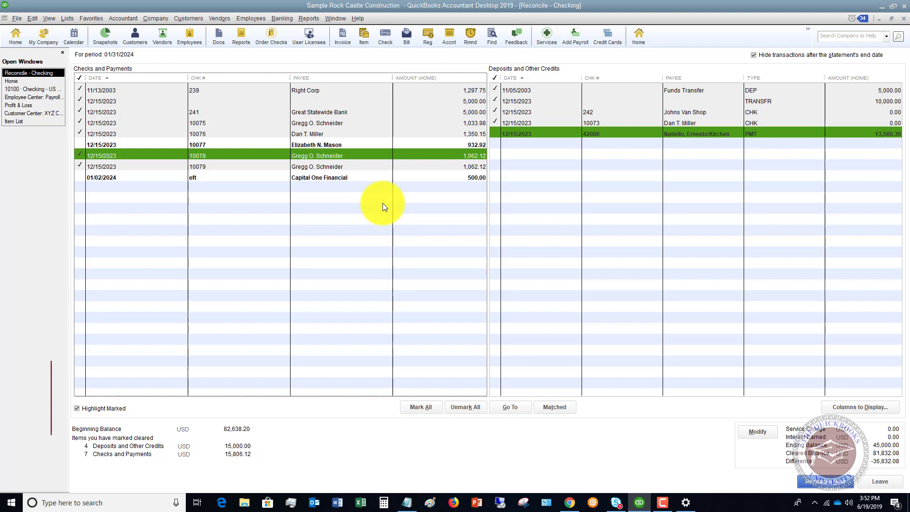
Leave the reconciliation and pick 10100 Checking for the check register.
left_click(882, 479)
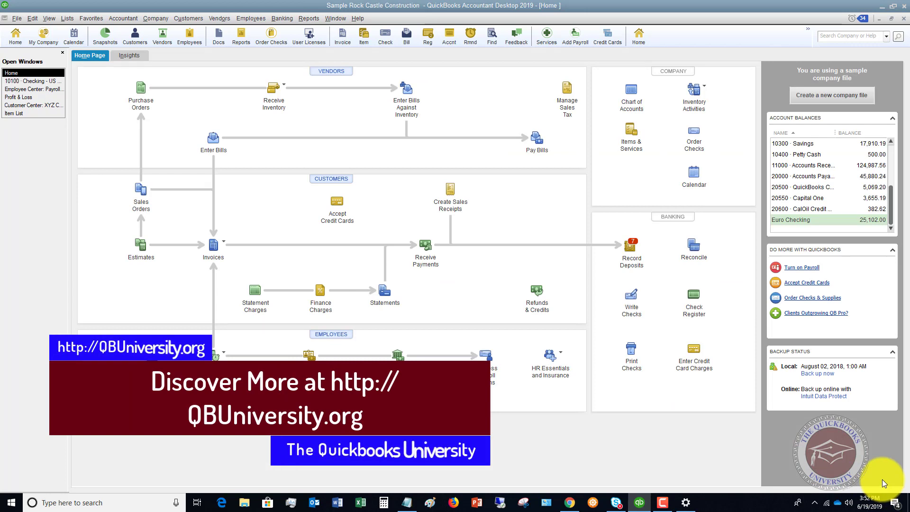
left_click(692, 294)
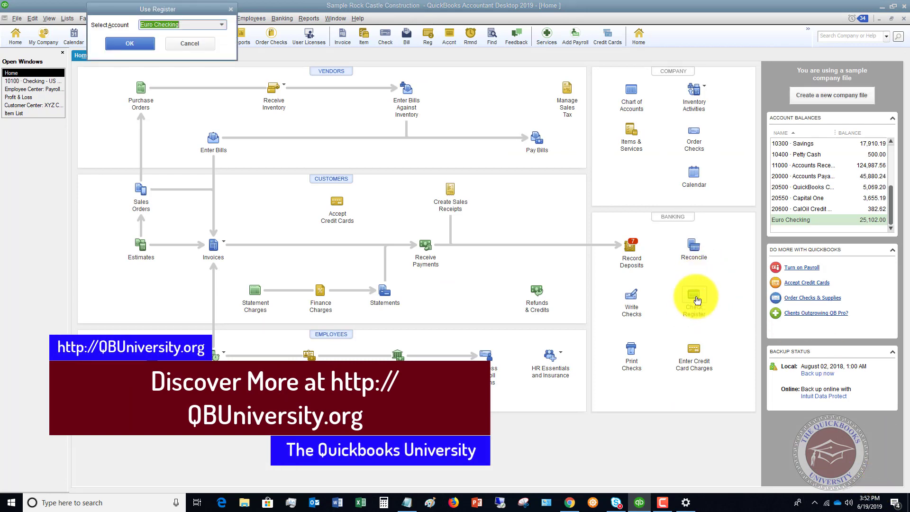
left_click(221, 25)
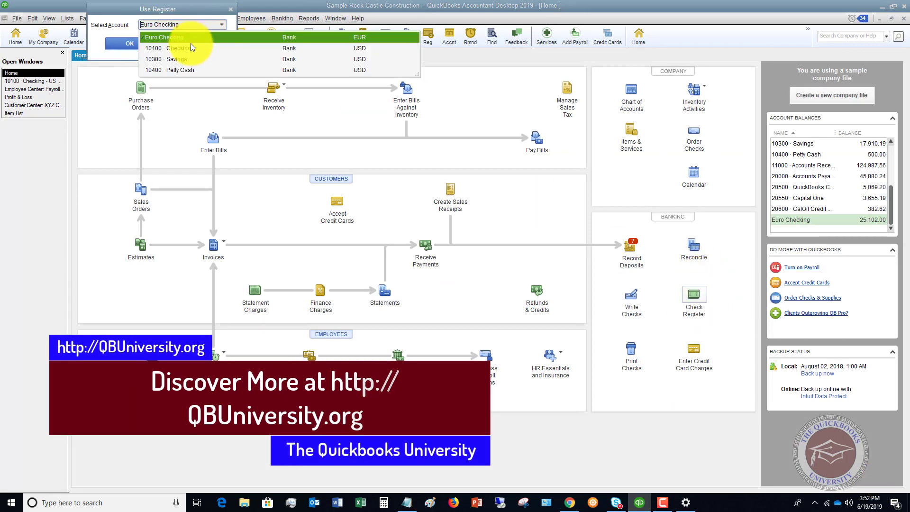
left_click(181, 52)
Open the 10100 Checking register, ending balance 113,959.55 with newest entry 12/01/2024.
left_click(131, 43)
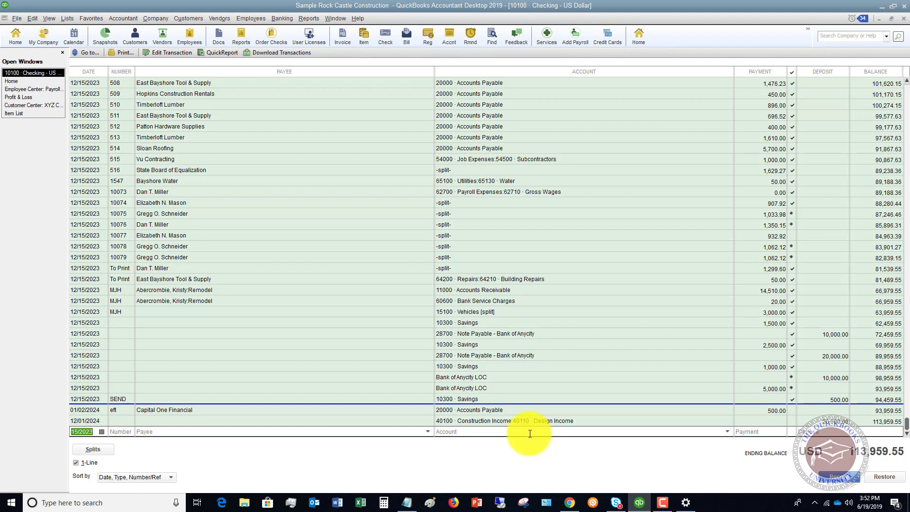
left_click(218, 19)
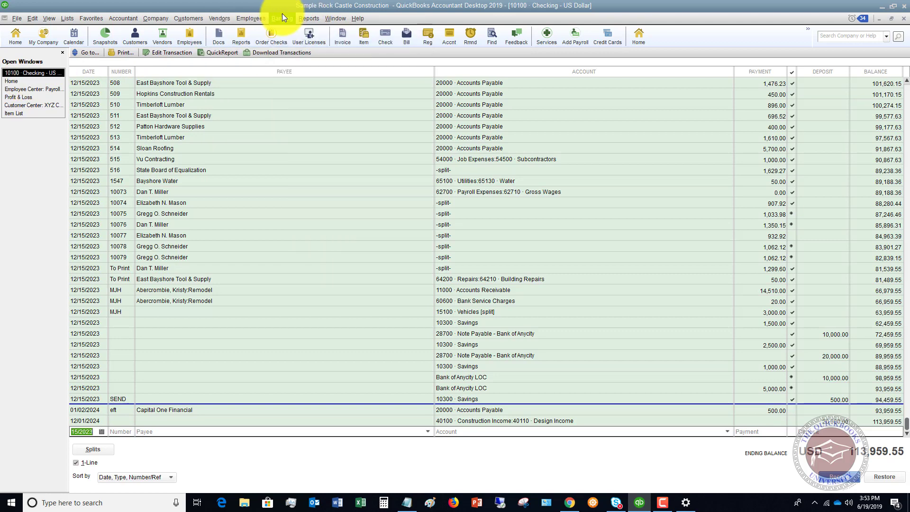
Resume the 10100 Checking reconciliation for 01/31/2024, difference still -36,832.08.
left_click(280, 16)
left_click(297, 91)
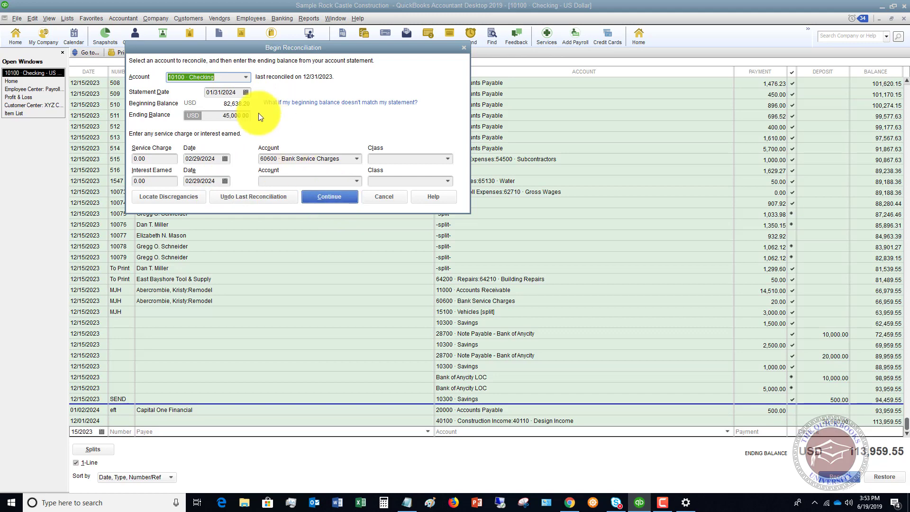
left_click(323, 196)
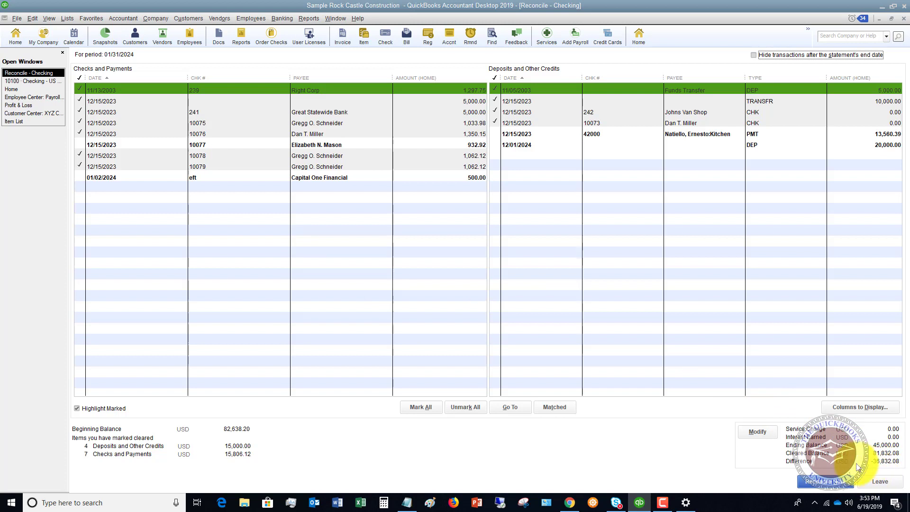
Attempt to complete the checking reconciliation, triggering the USD -36,832.08 discrepancy warning.
left_click(826, 482)
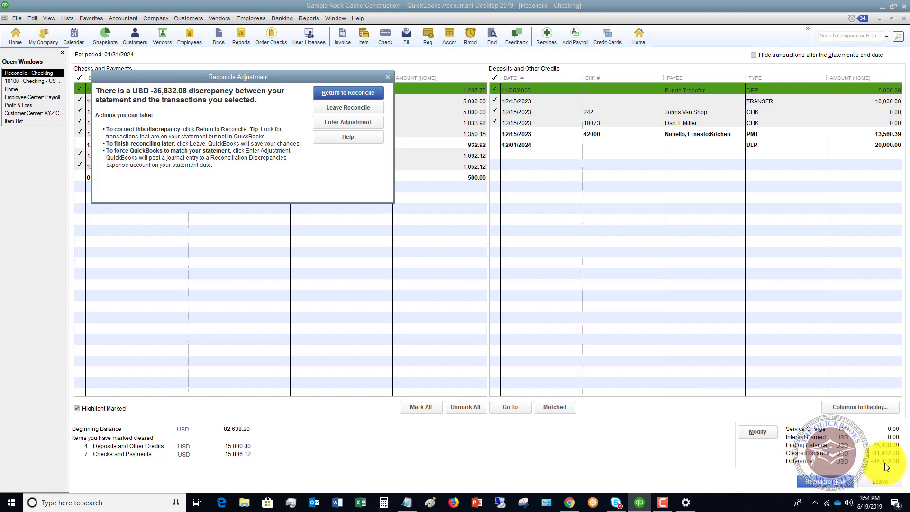
Close the Reconcile Adjustment warning and go back to Reconcile – Checking, still -36,832.08 off.
left_click(345, 92)
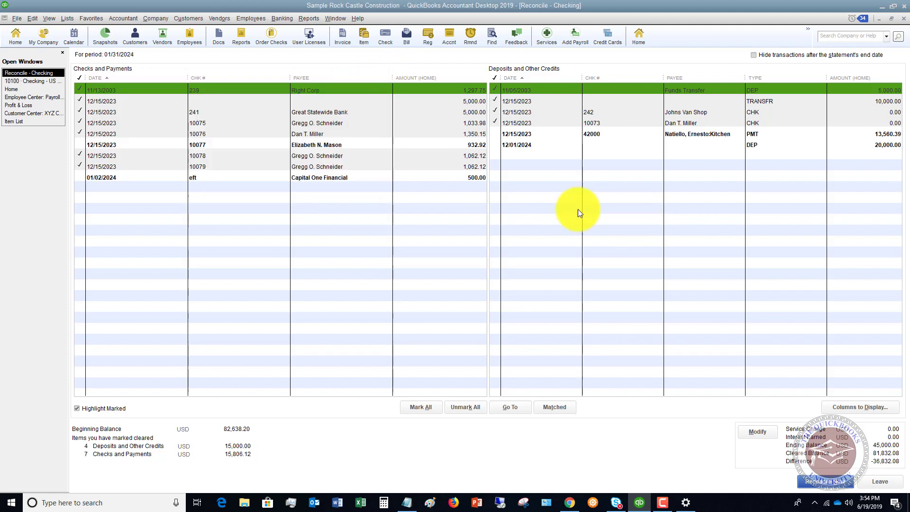